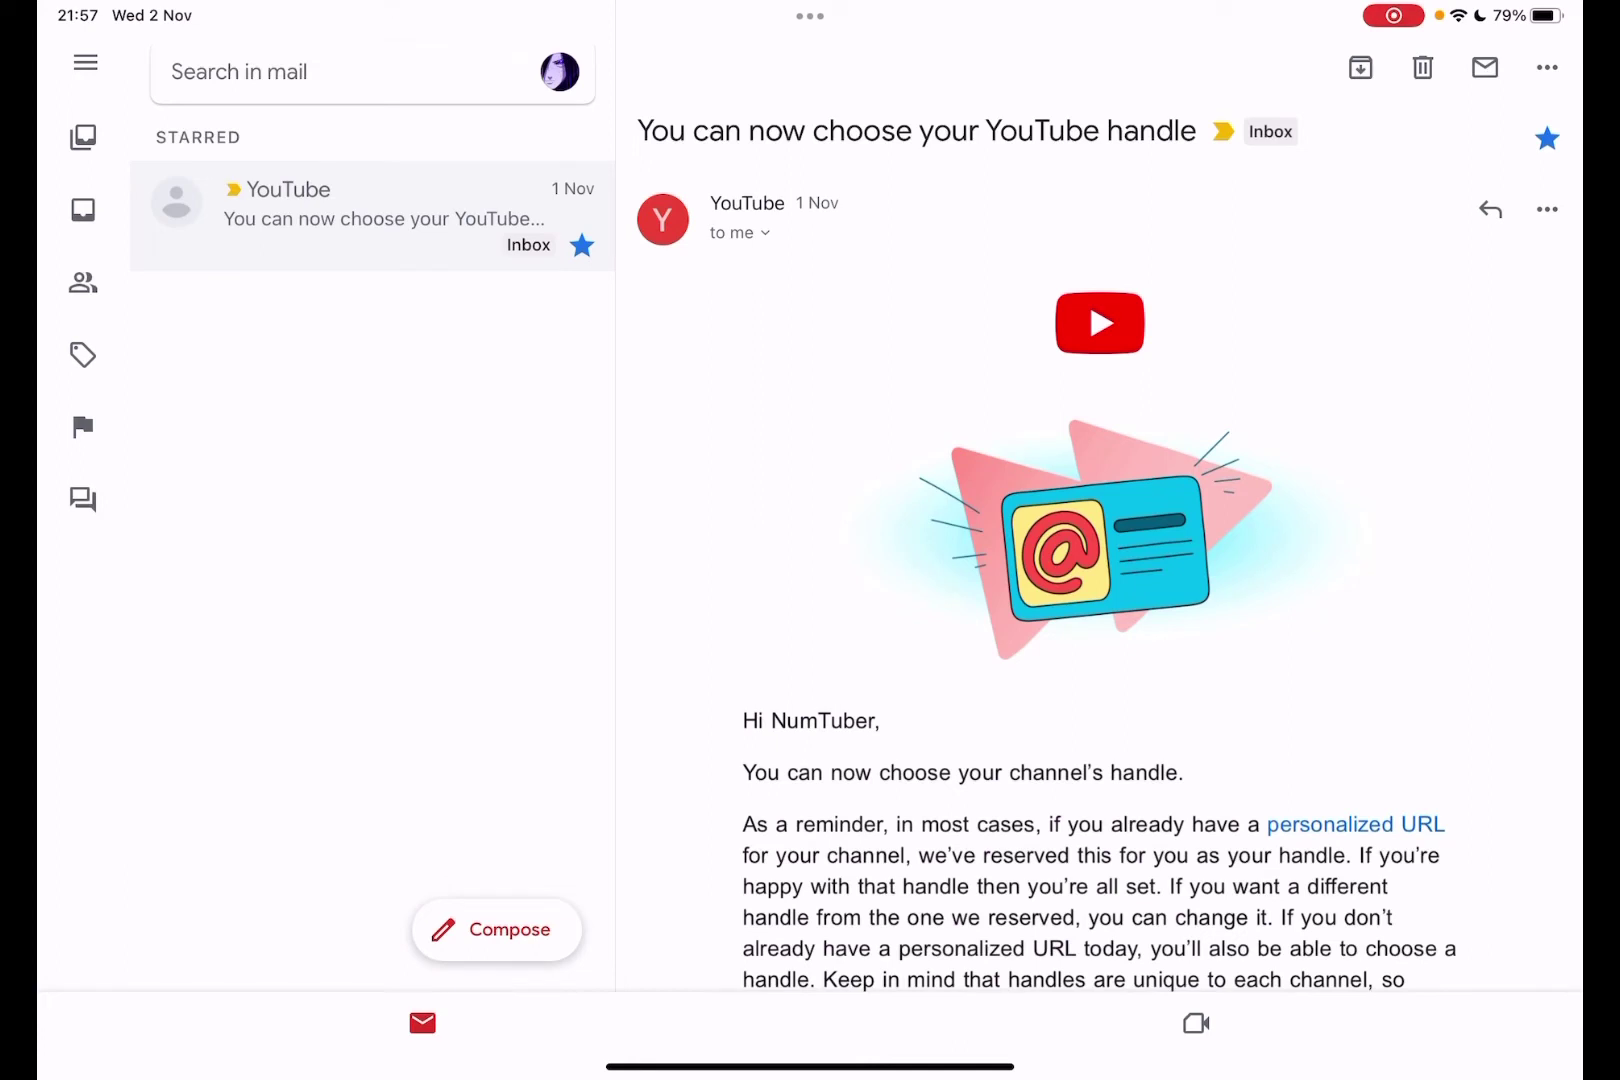
scroll(1099, 569, down, 2)
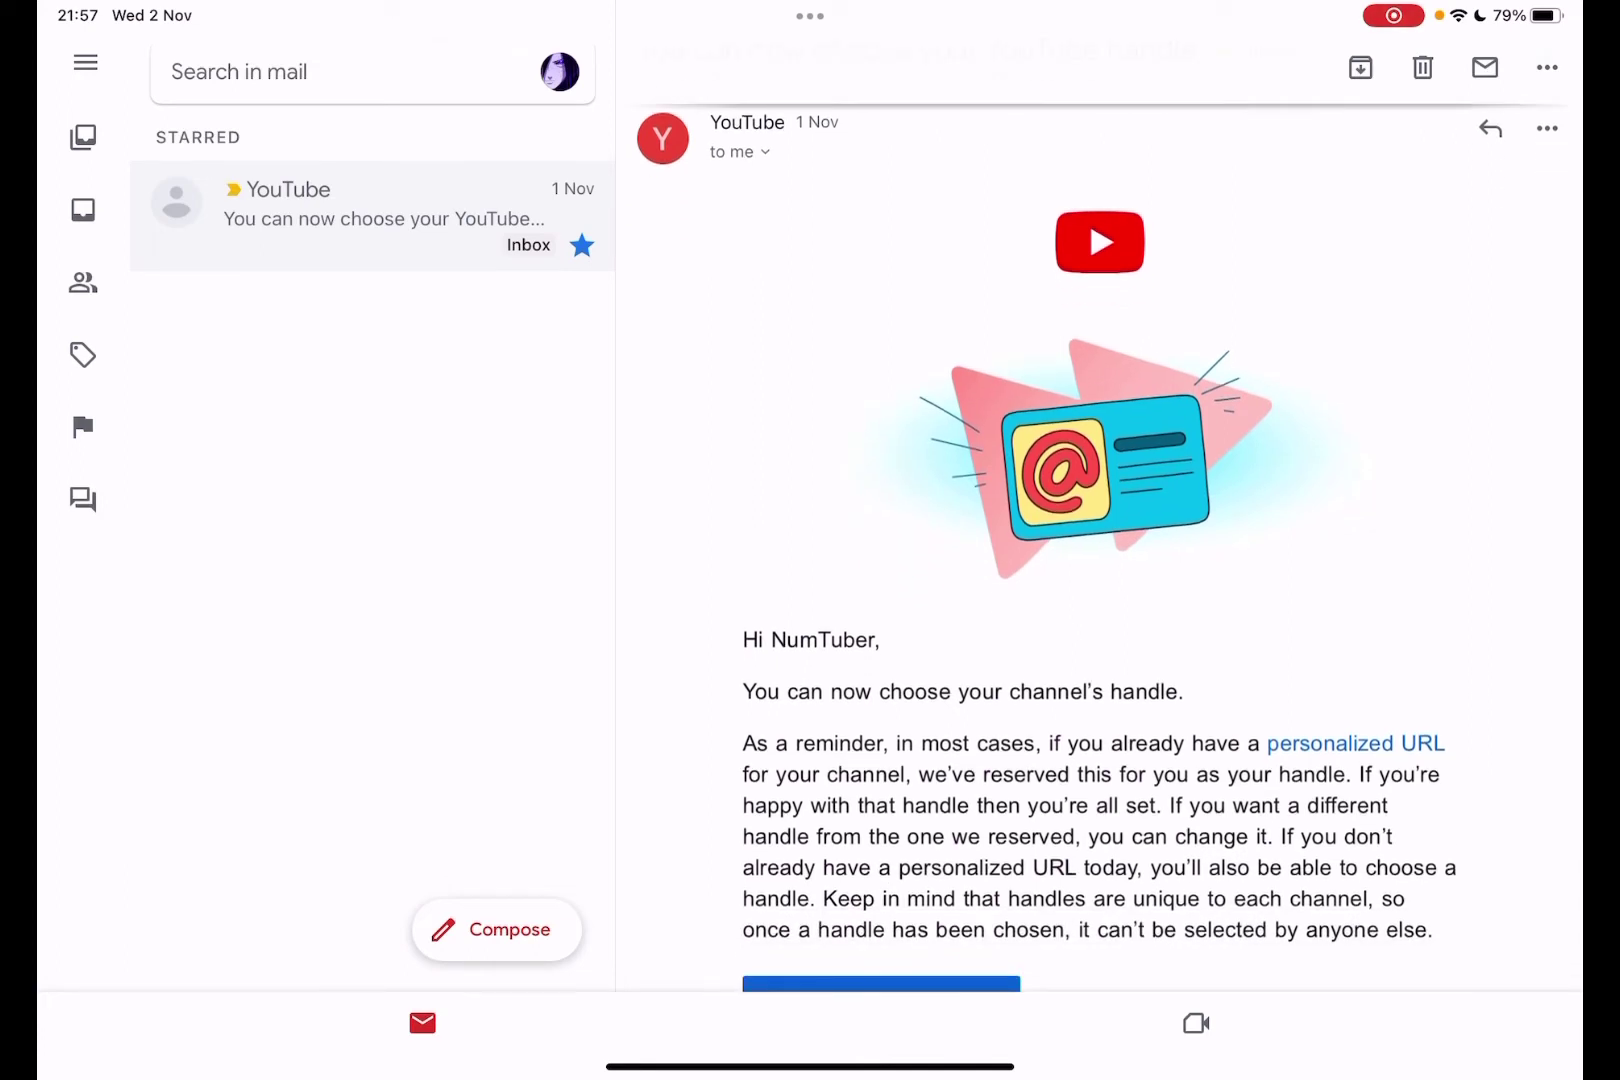
scroll(1099, 569, down, 3)
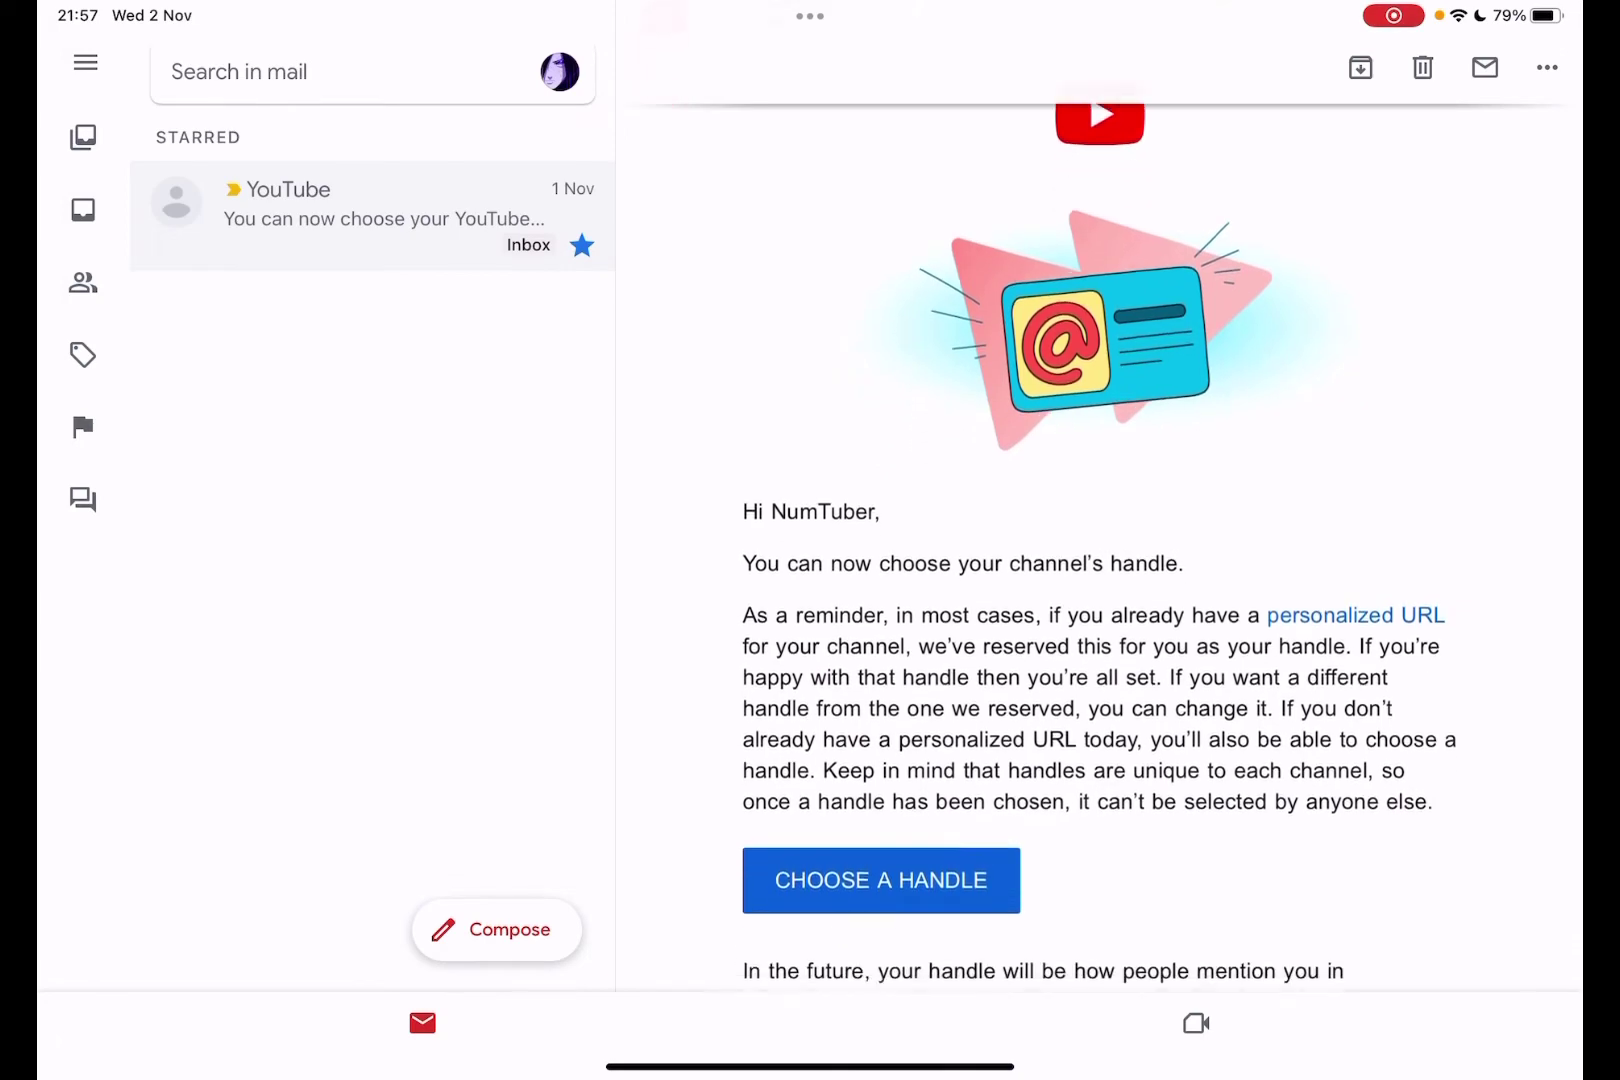
scroll(1099, 569, down, 2)
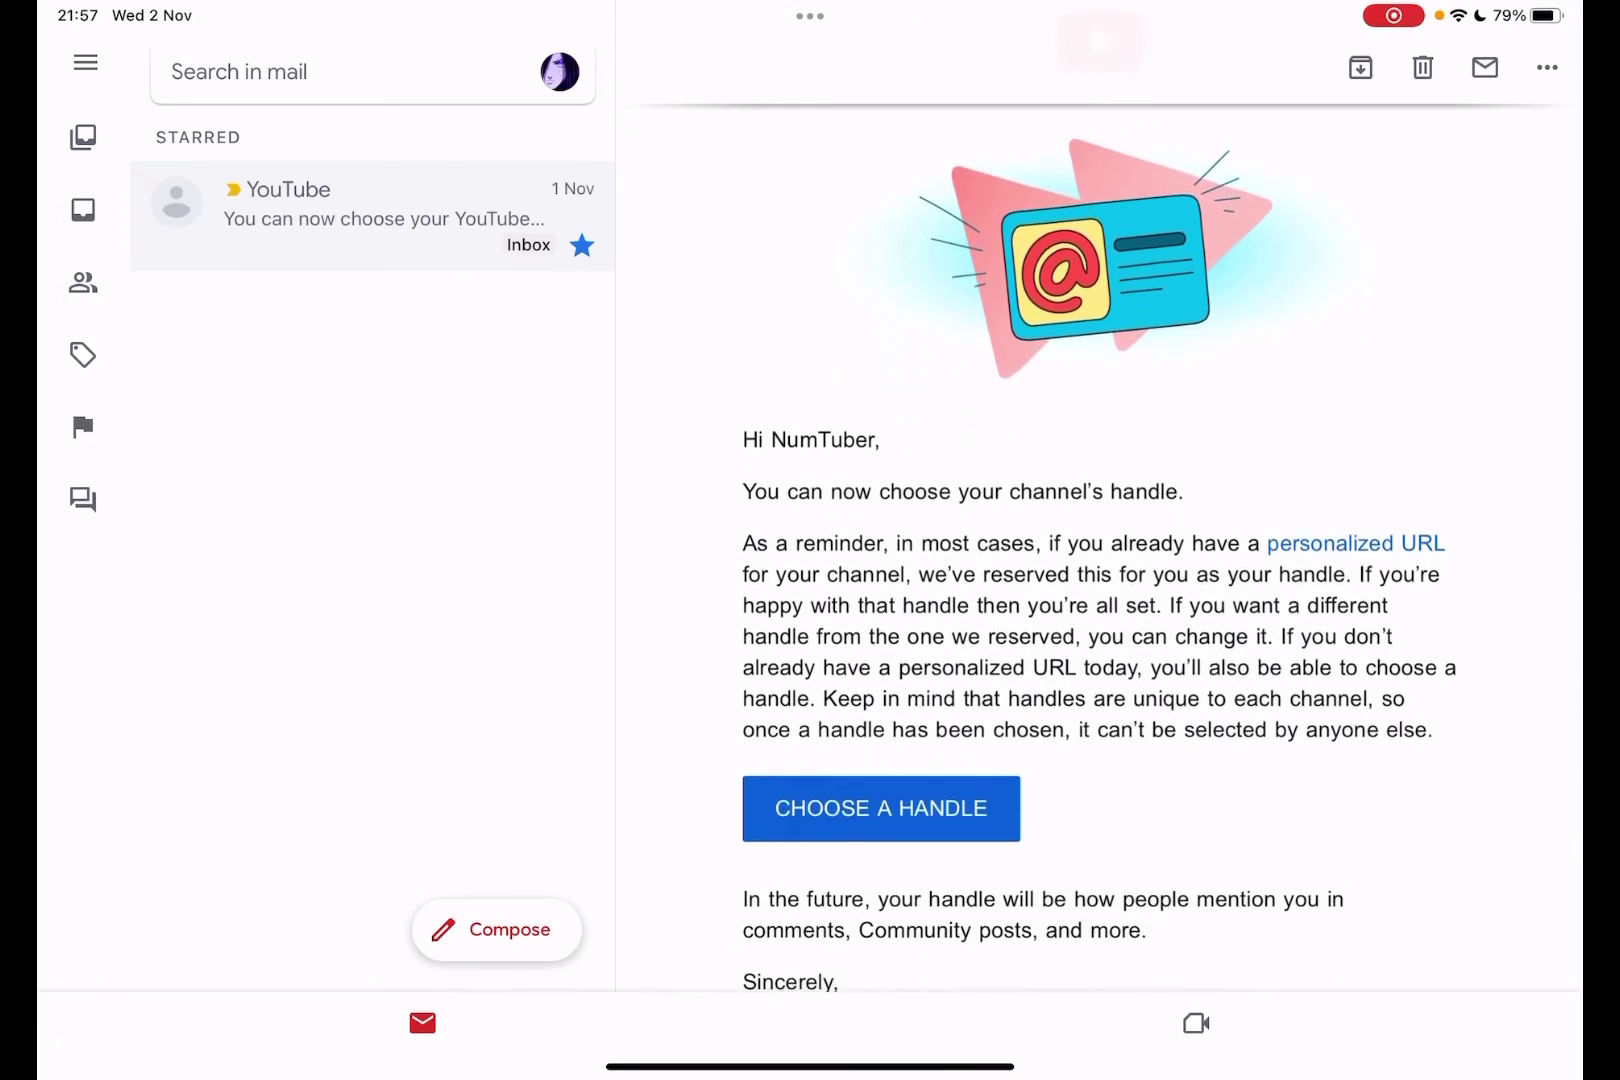
click(881, 808)
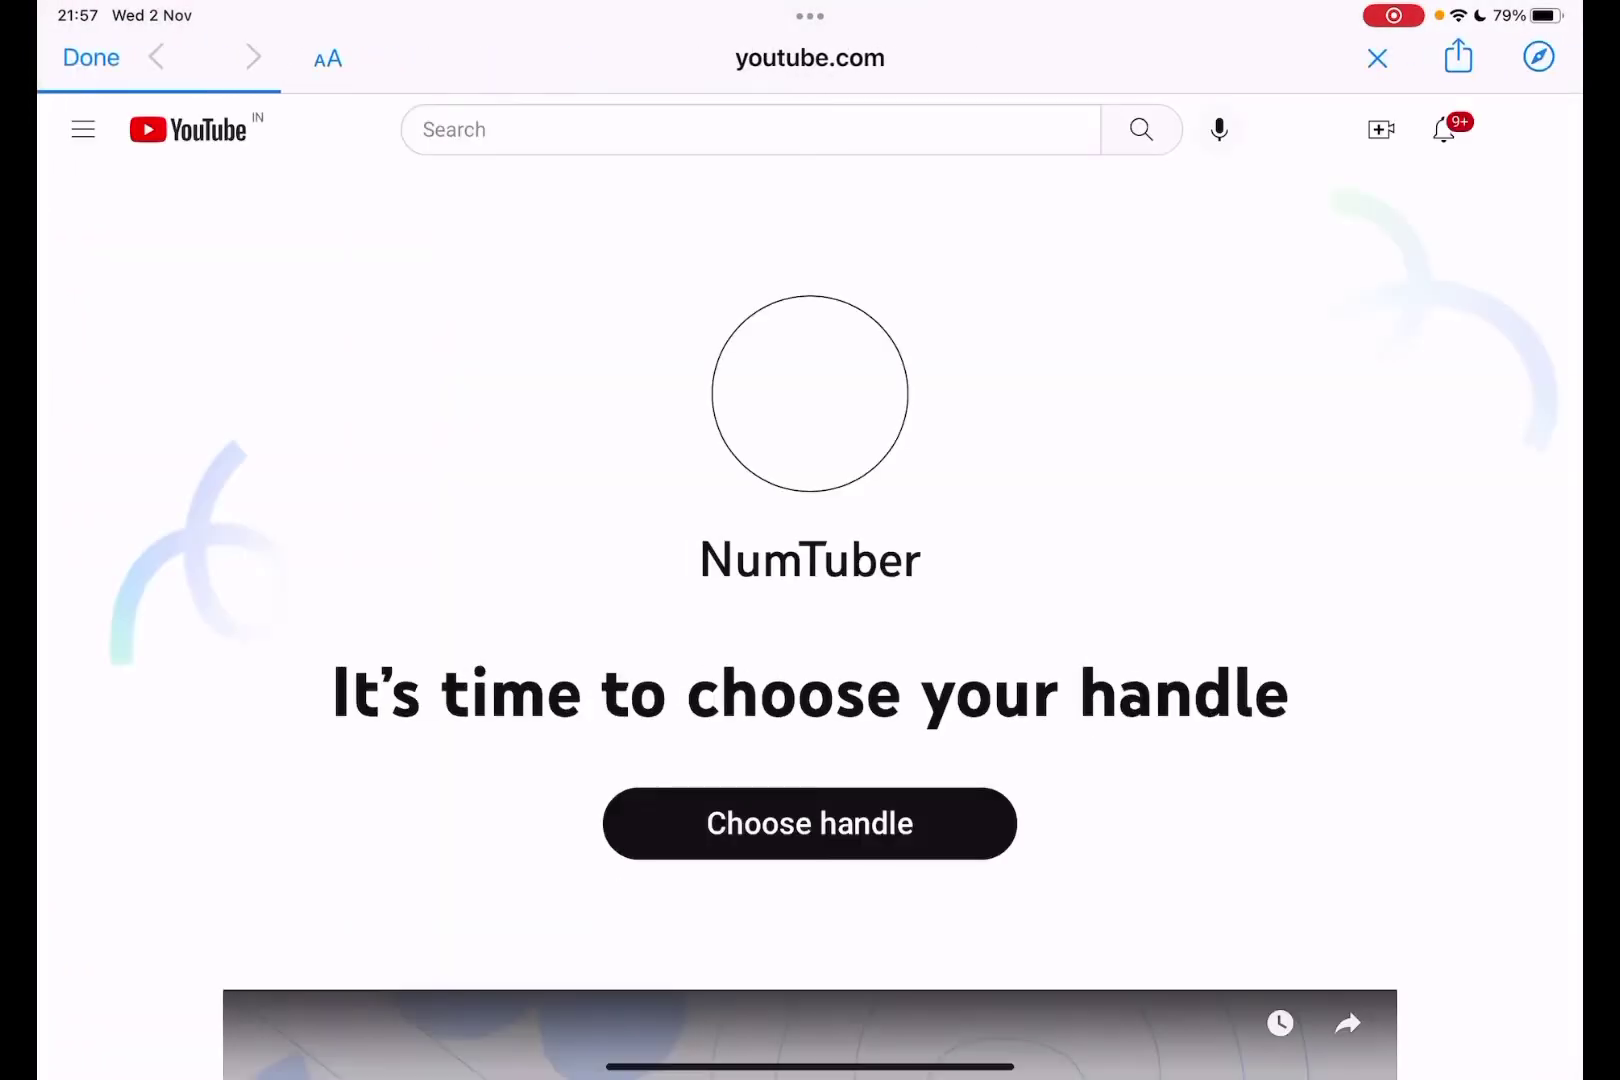
scroll(810, 632, down, 2)
click(809, 458)
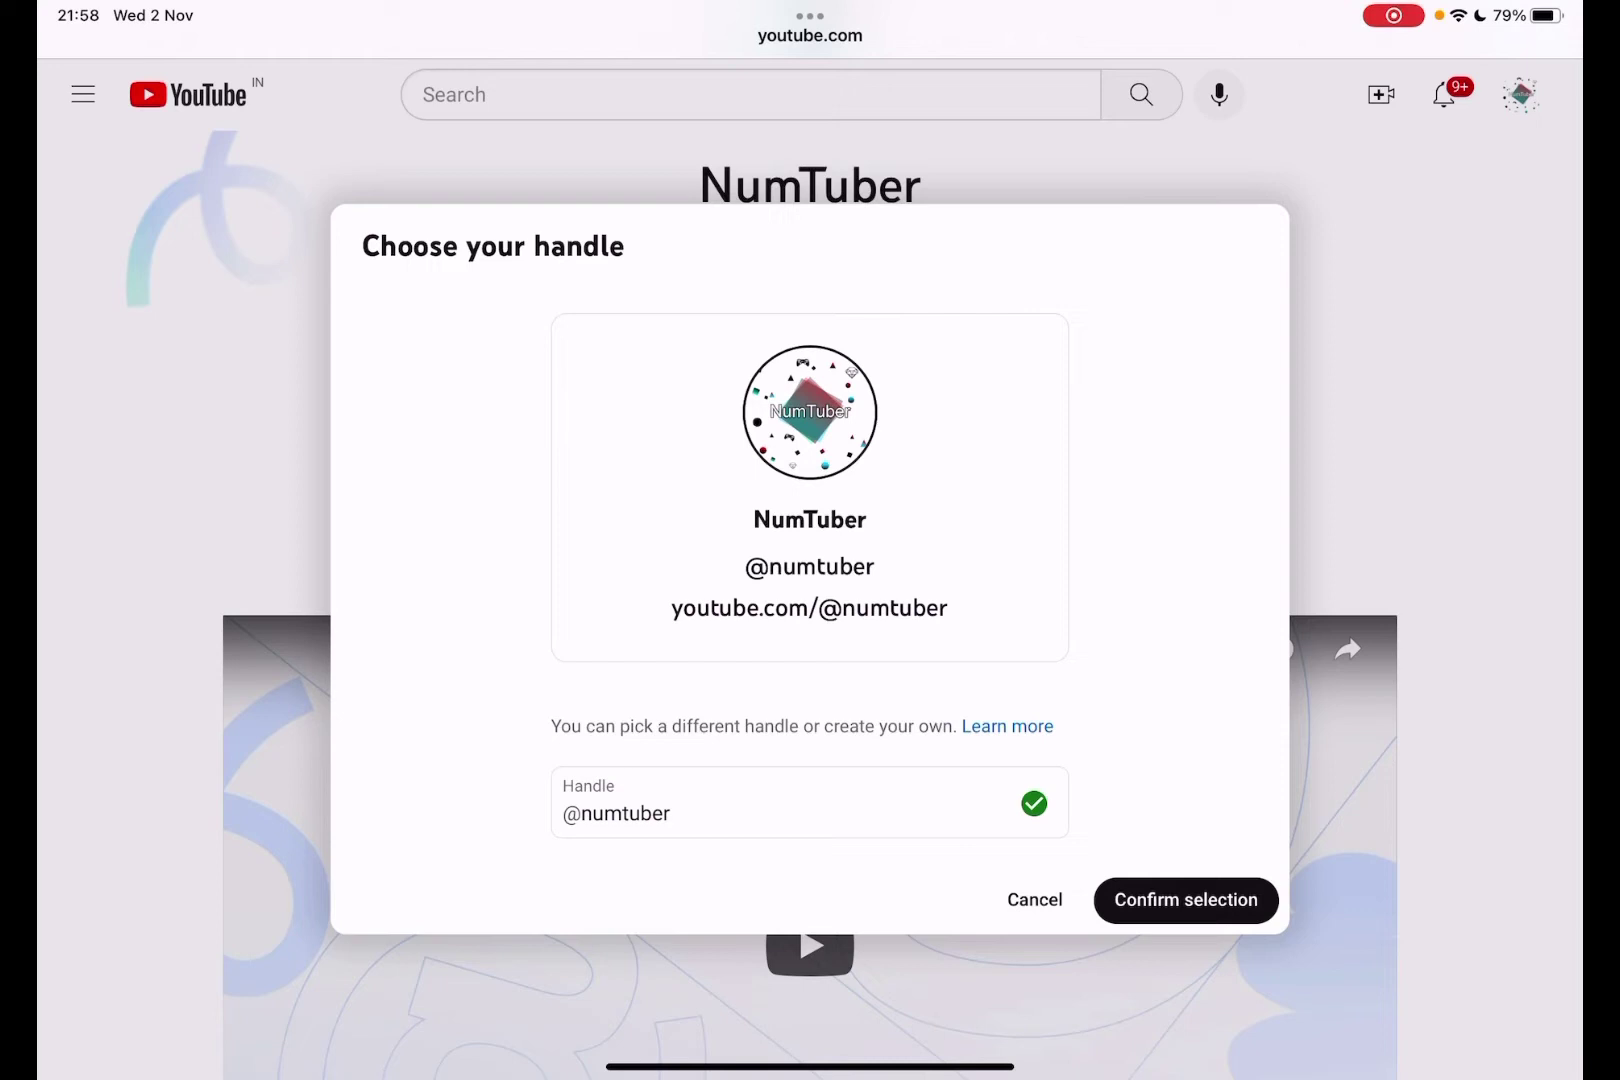
click(1186, 899)
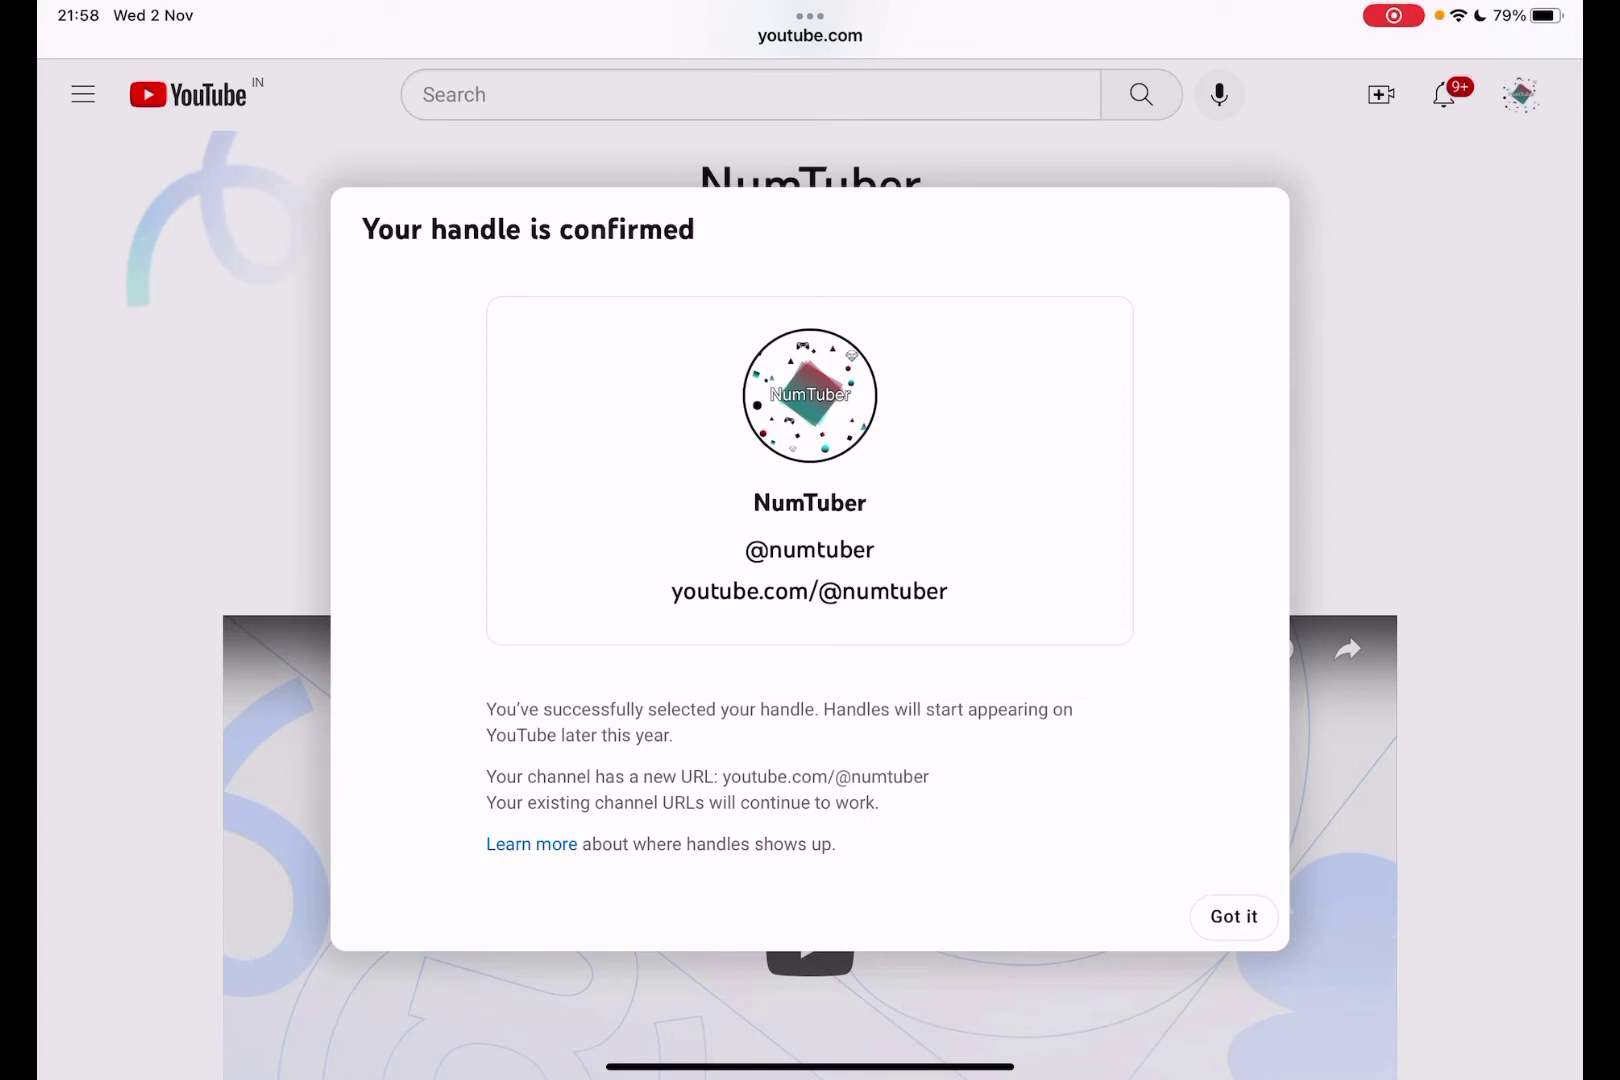
click(1234, 916)
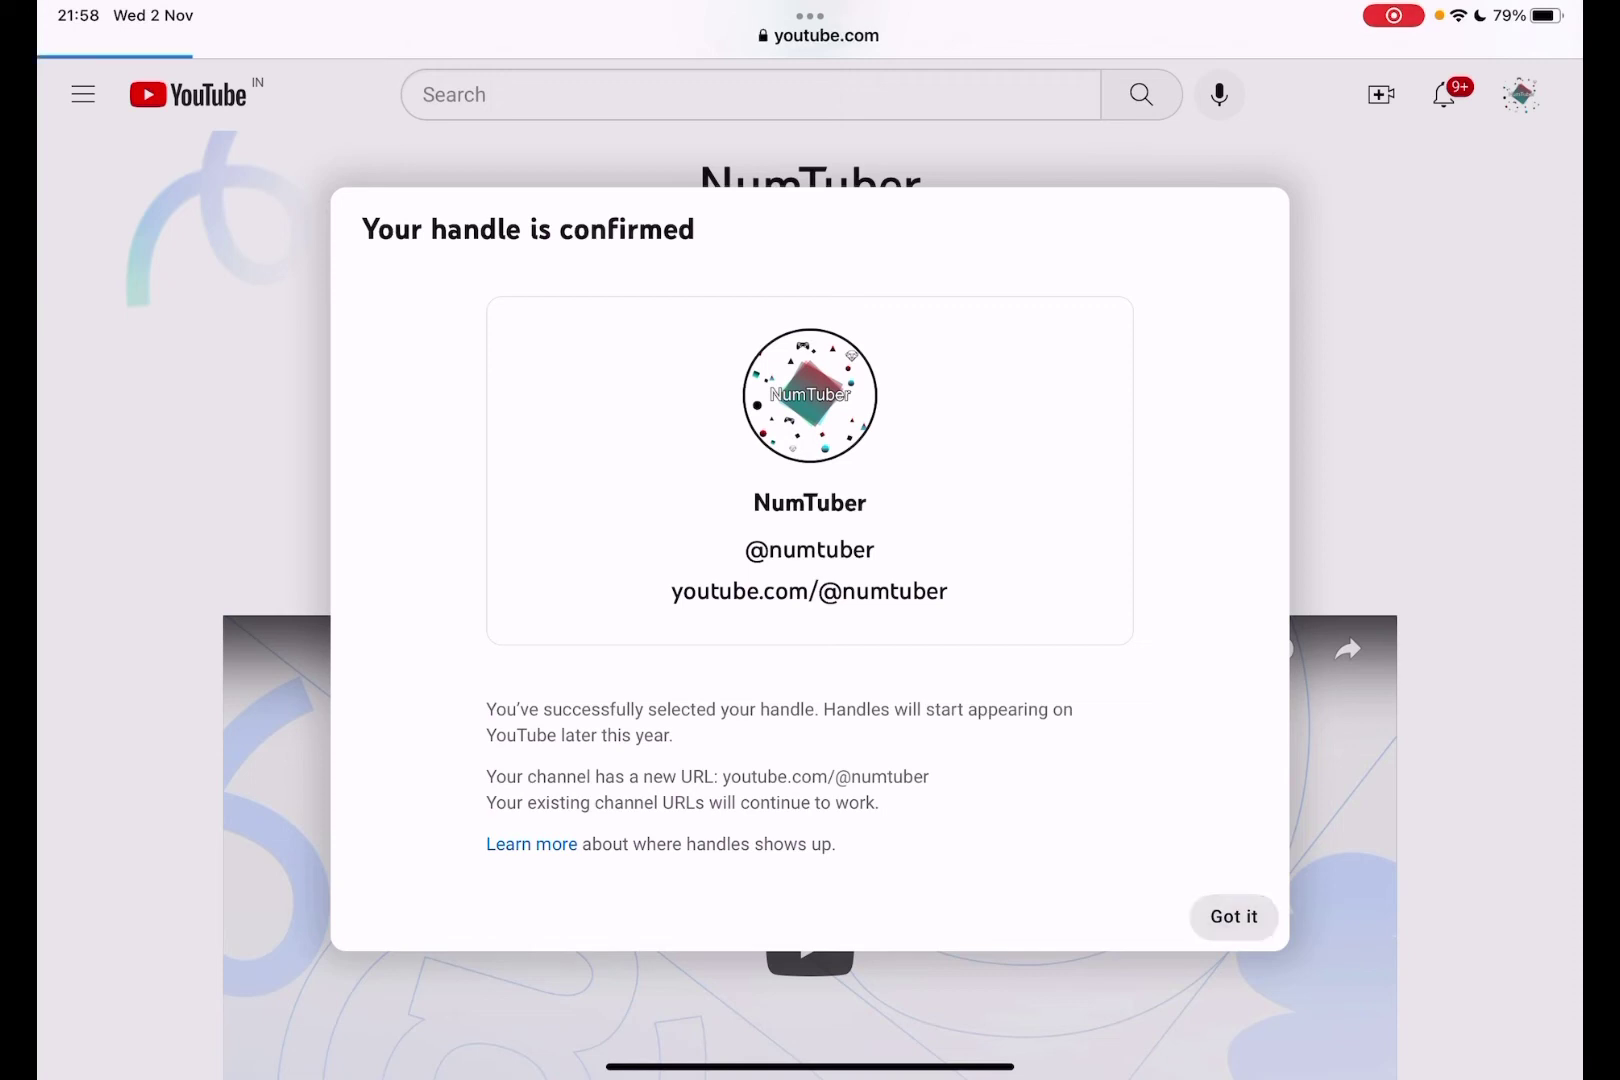
scroll(810, 632, down, 5)
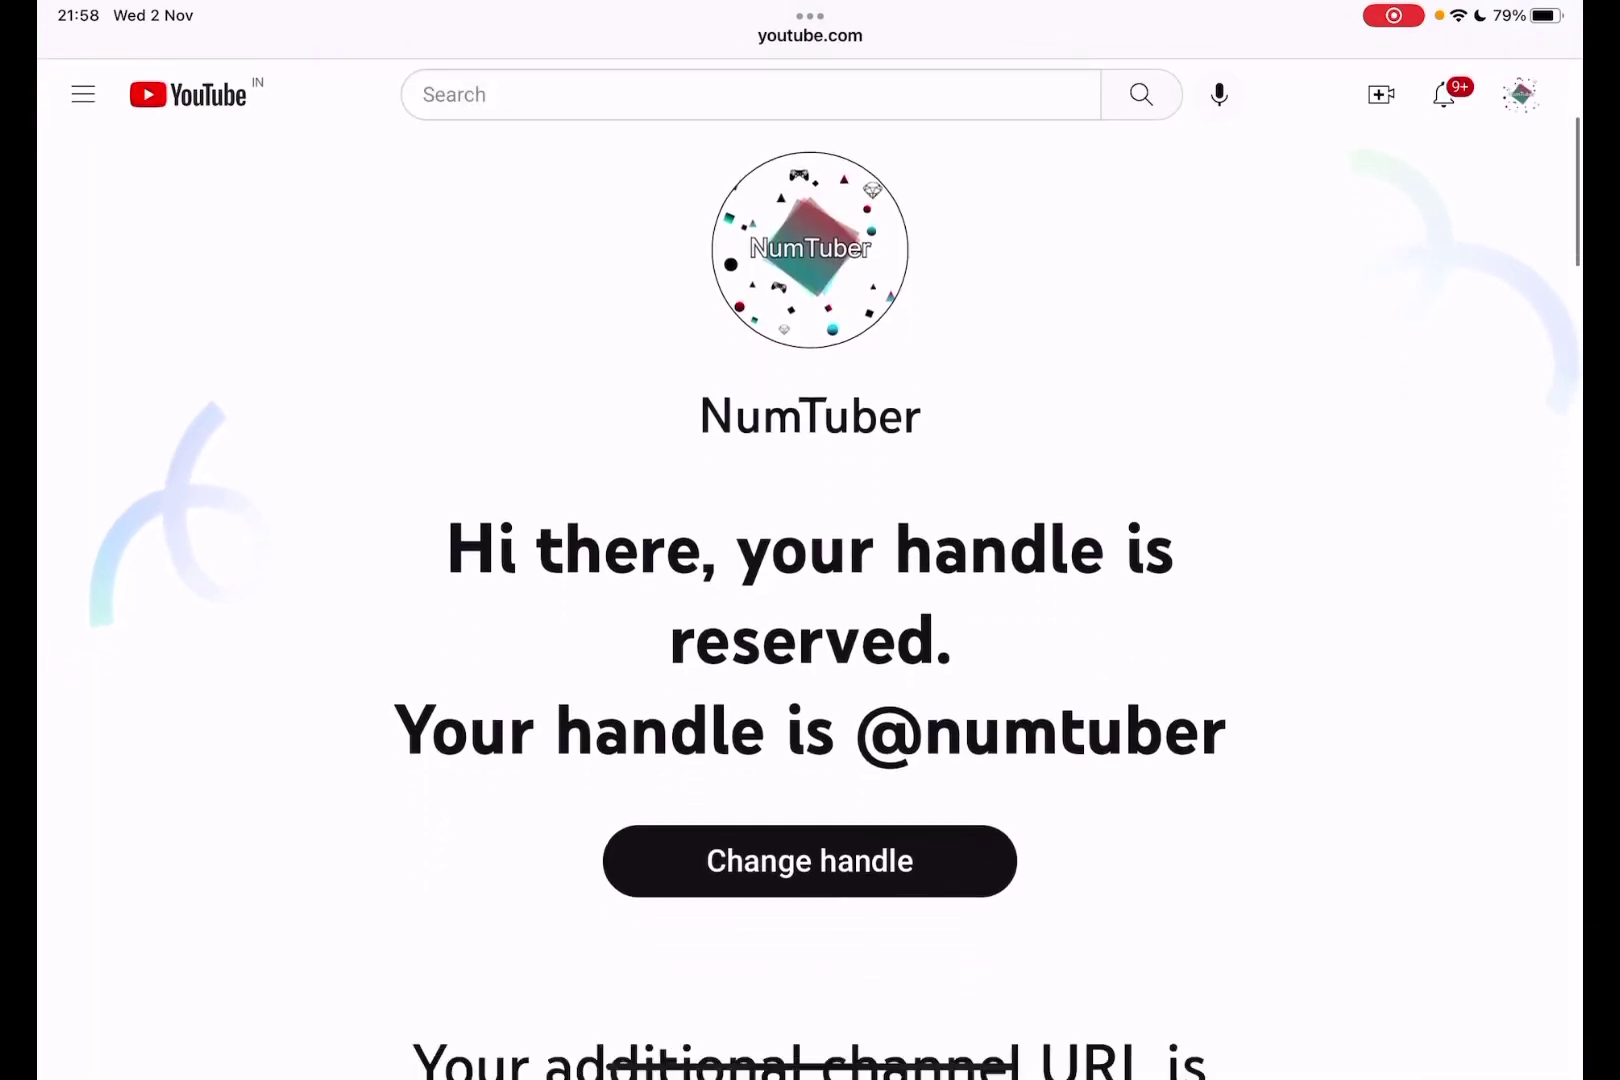
scroll(810, 632, down, 5)
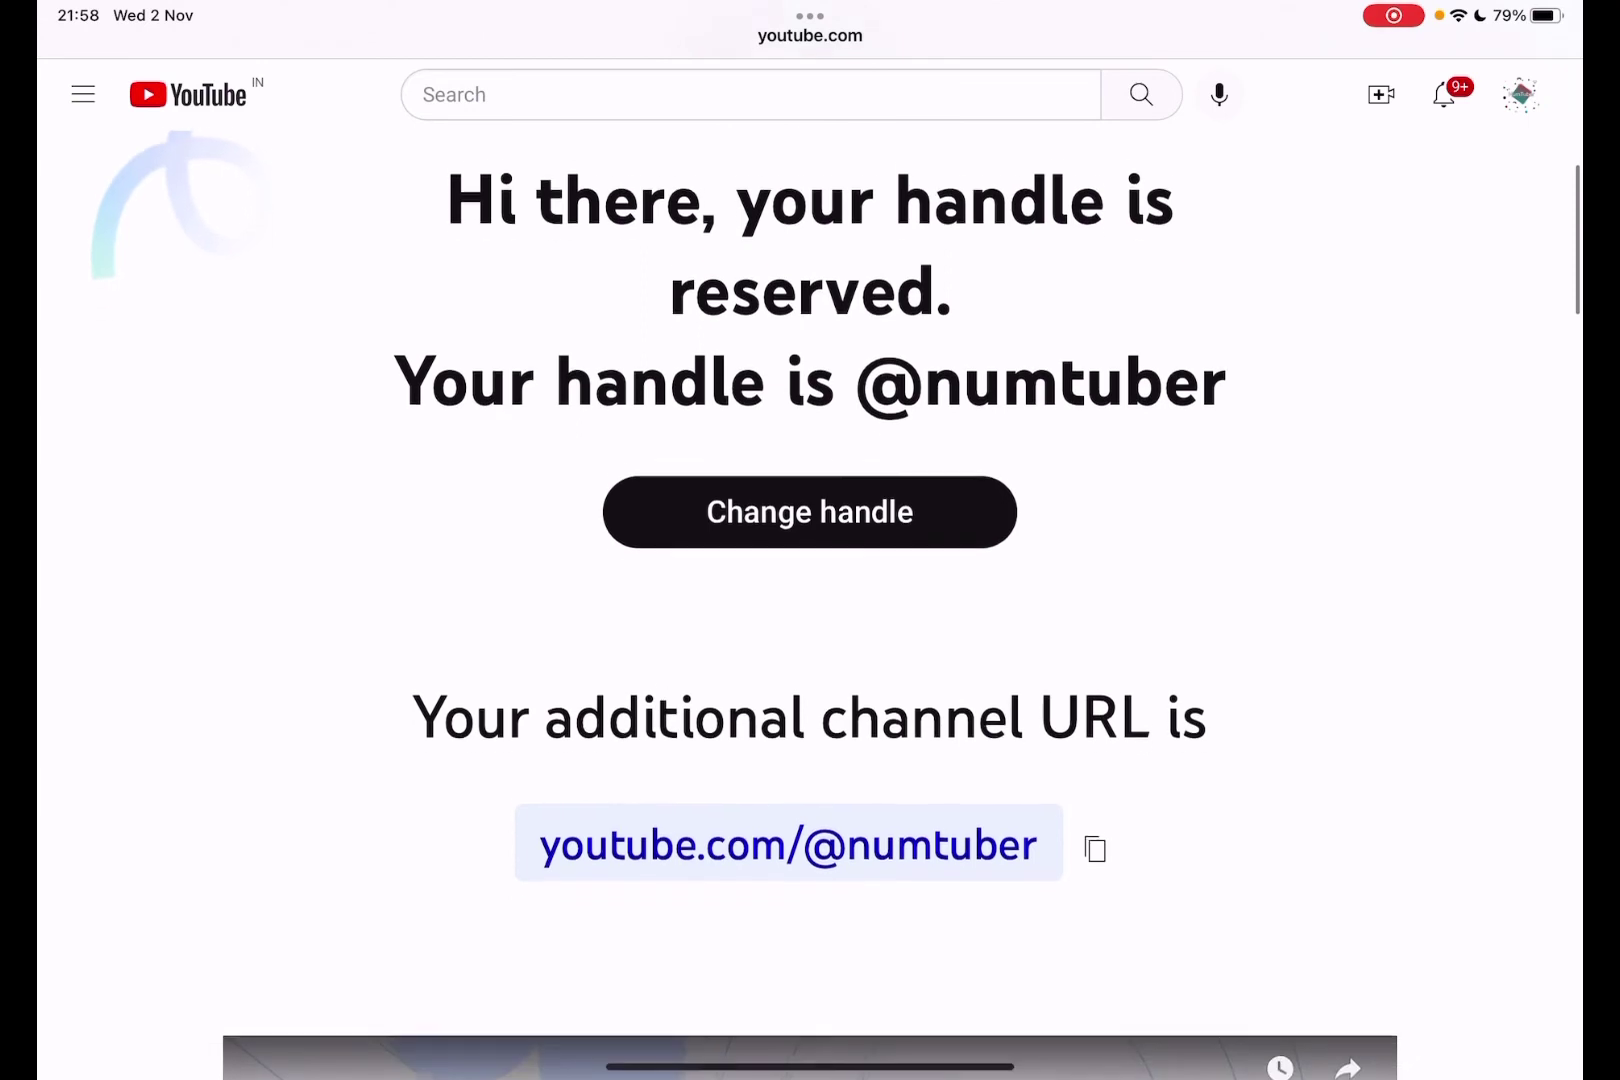